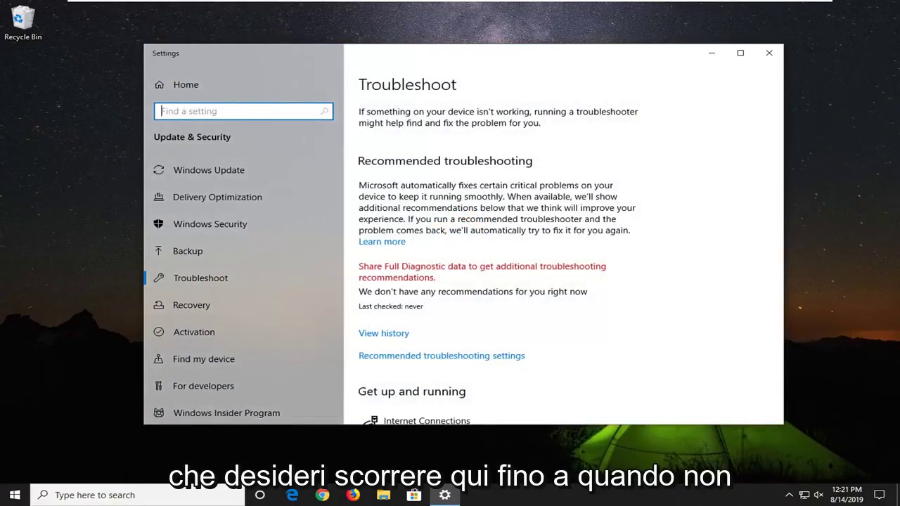
Step: Run the Windows Update troubleshooter, then close its results and the Settings window
{"action": "scroll", "coordinate": [559, 306], "scroll_direction": "down", "scroll_amount": 5}
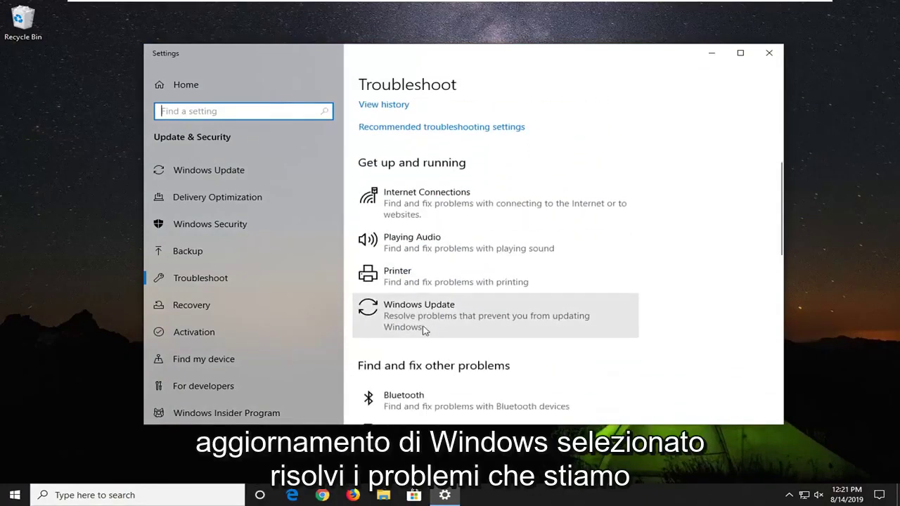
{"action": "left_click", "coordinate": [424, 328]}
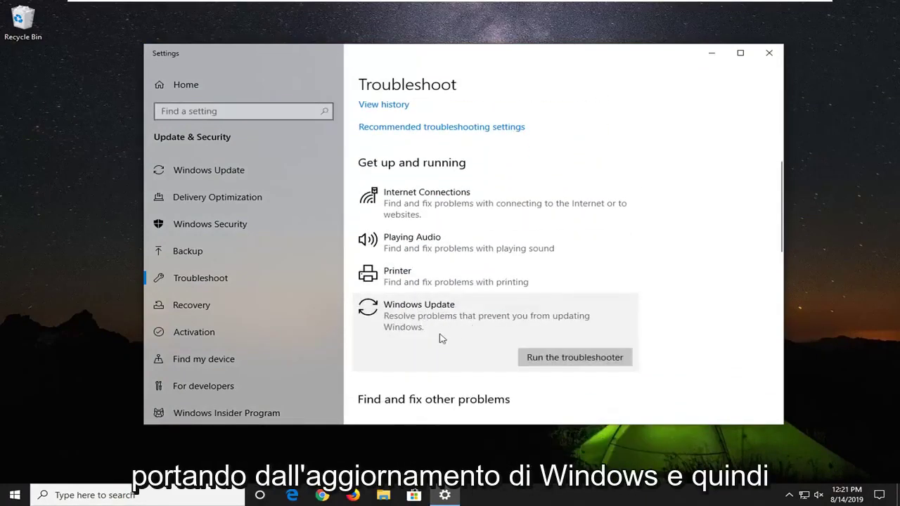
{"action": "left_click", "coordinate": [550, 358]}
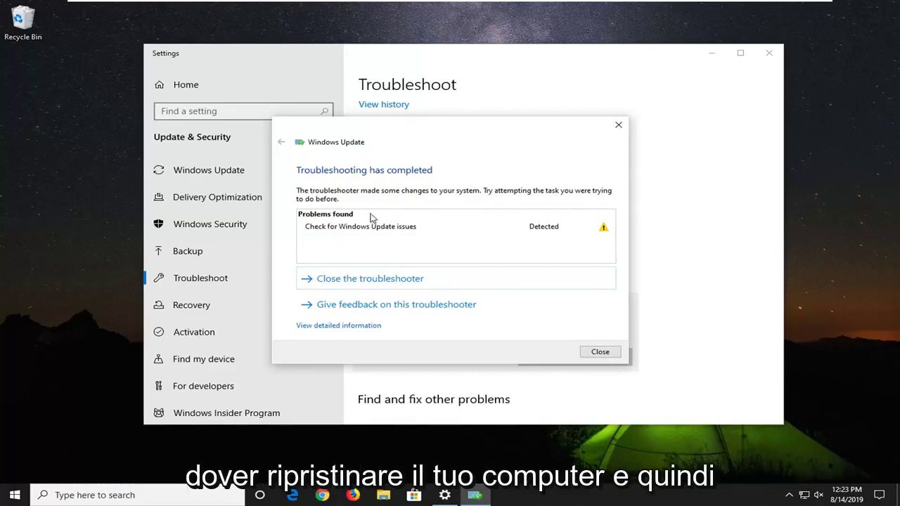
{"action": "left_click", "coordinate": [594, 357]}
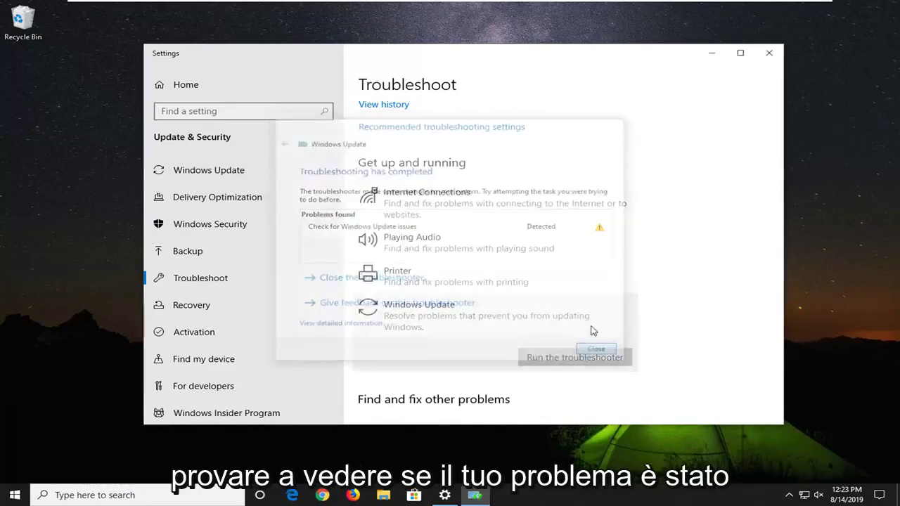
{"action": "left_click", "coordinate": [769, 53]}
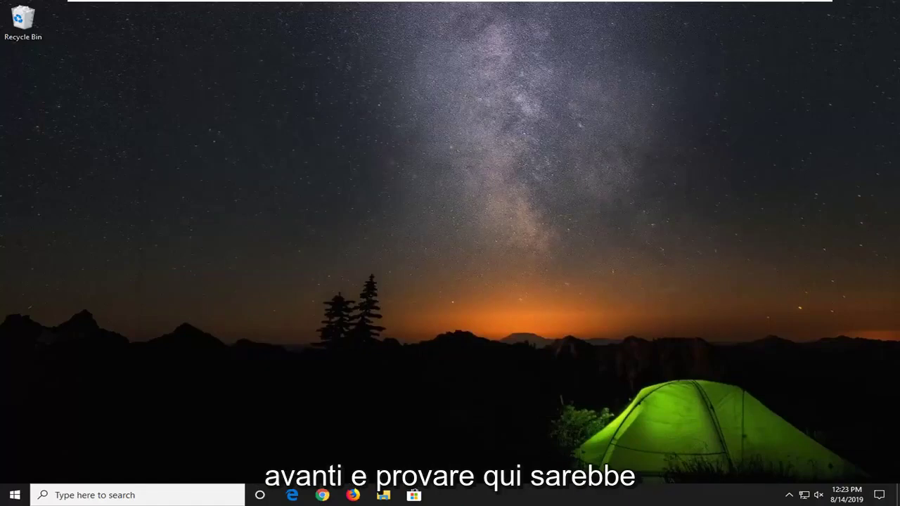
Step: Search for cmd and open Command Prompt as administrator, allowing it to make changes to the device
{"action": "left_click", "coordinate": [10, 498]}
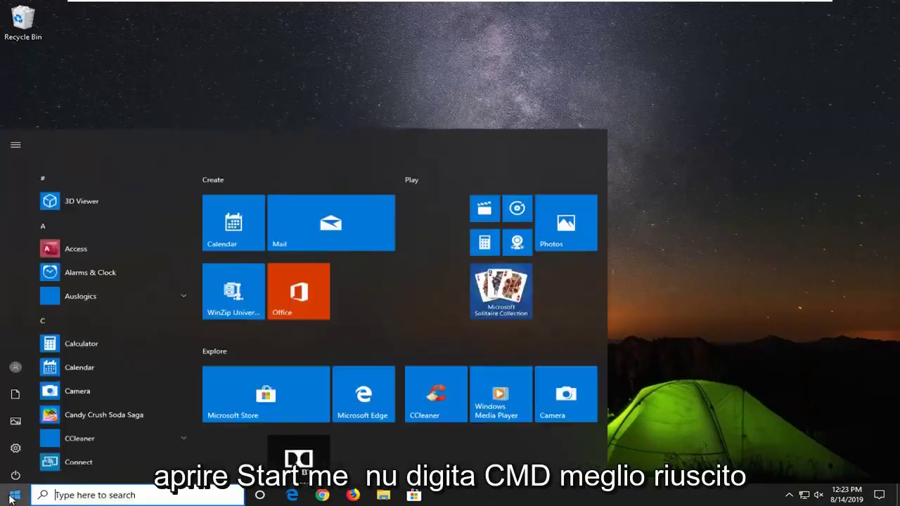
{"action": "type", "text": "cmd"}
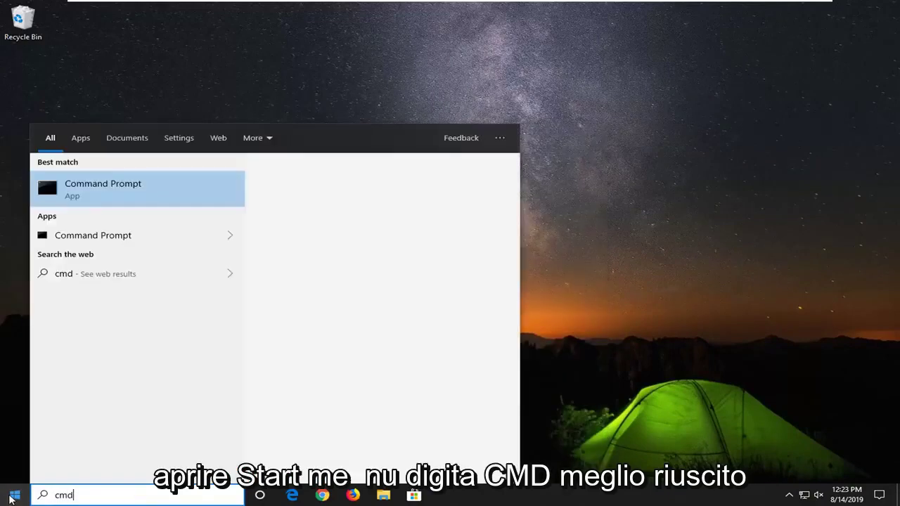
{"action": "right_click", "coordinate": [110, 192]}
{"action": "left_click", "coordinate": [152, 203]}
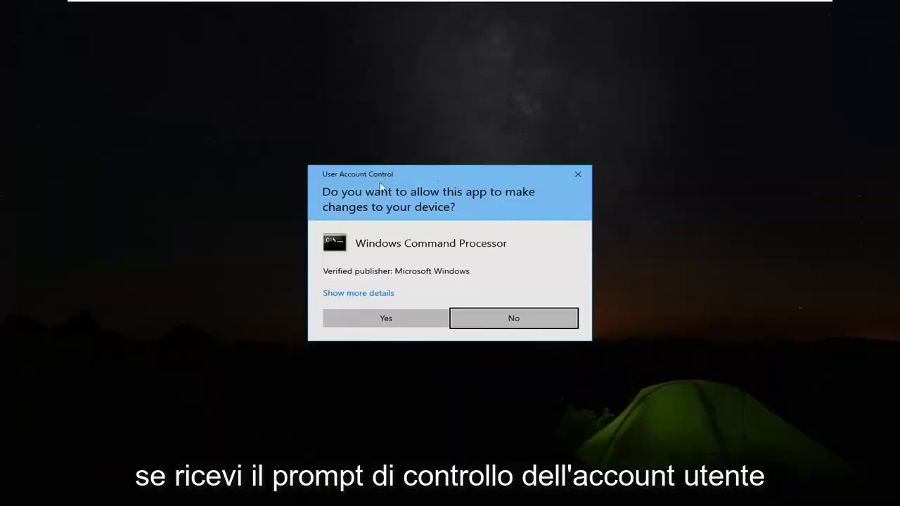
{"action": "left_click", "coordinate": [377, 321]}
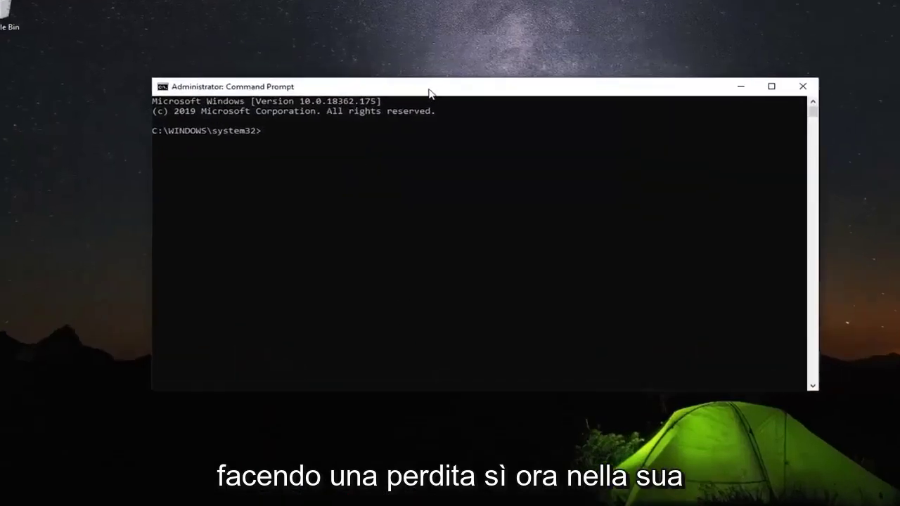
Step: Stop the Windows Update and BITS services by running net stop wuauserv and net stop bits
{"action": "type", "text": "net"}
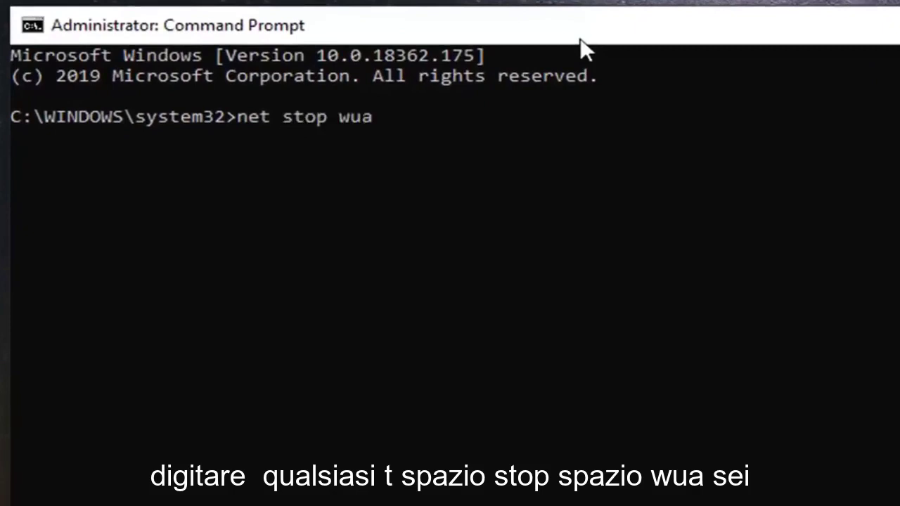
{"action": "type", "text": "stop wuauserv"}
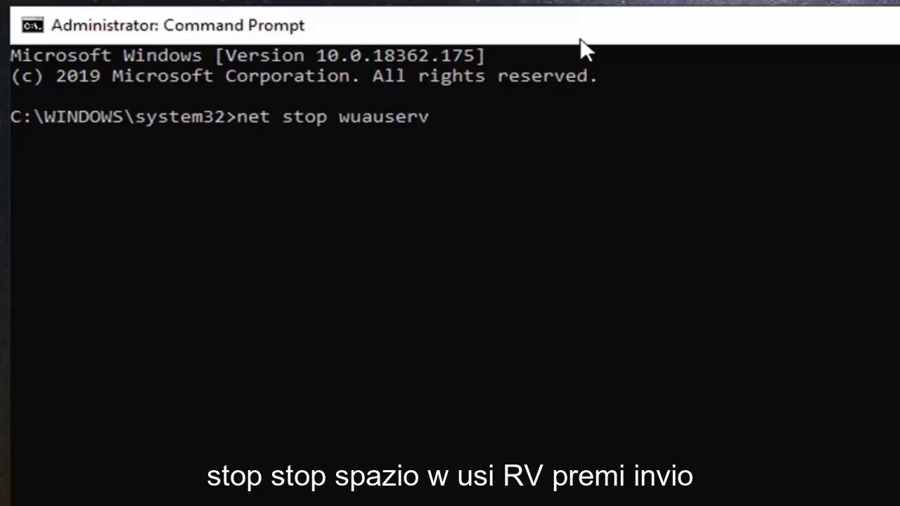
{"action": "key", "text": "Return"}
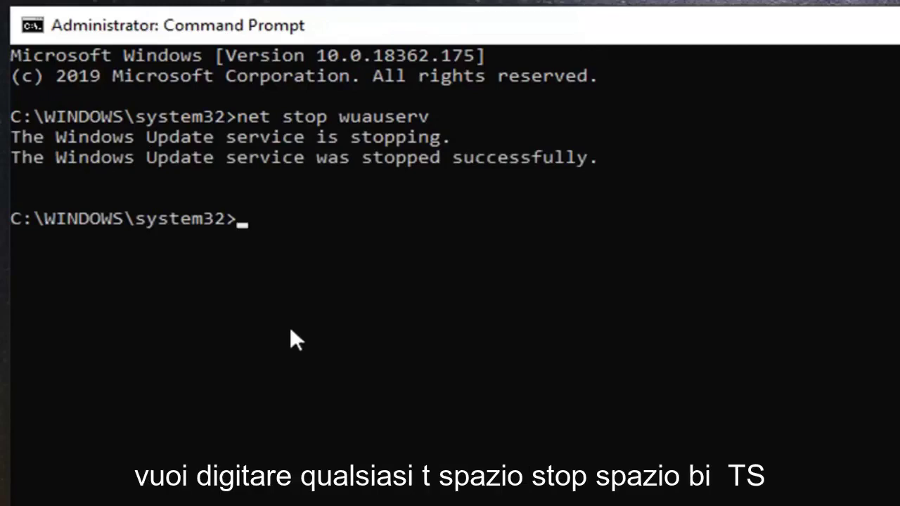
{"action": "type", "text": "net stop"}
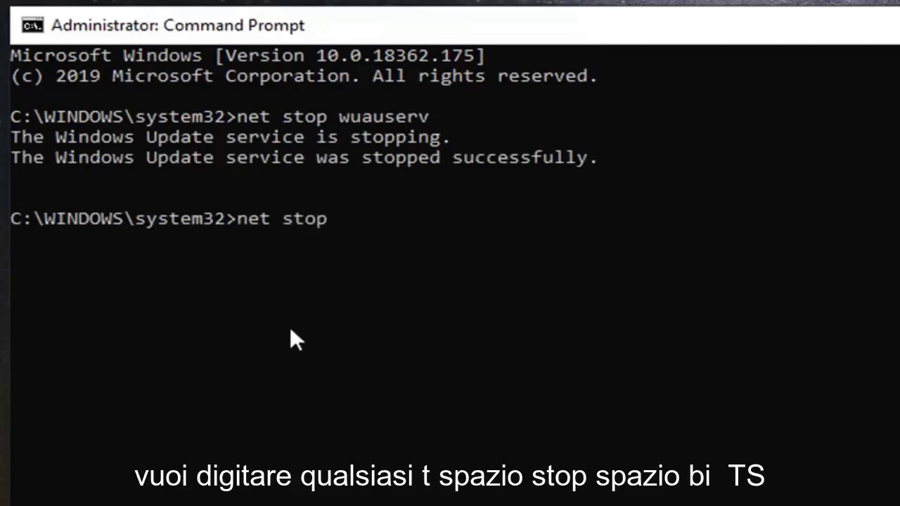
{"action": "type", "text": " bits"}
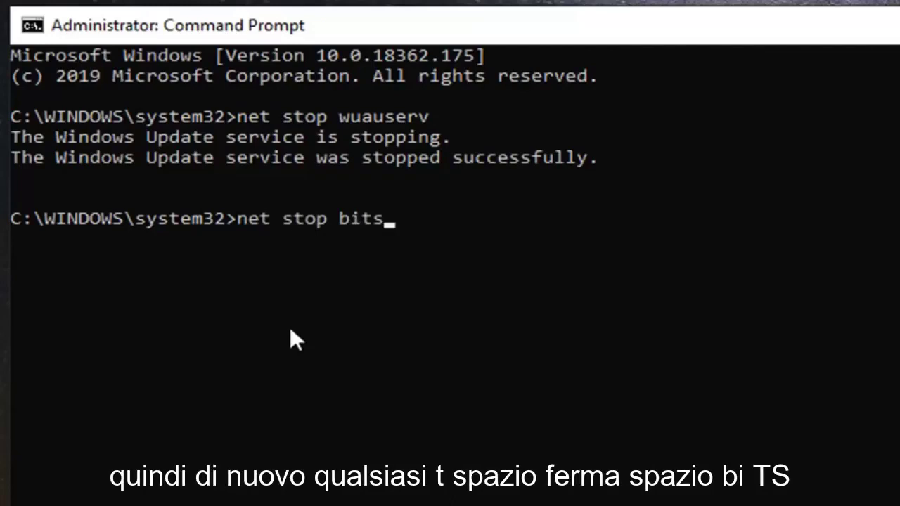
{"action": "key", "text": "Return"}
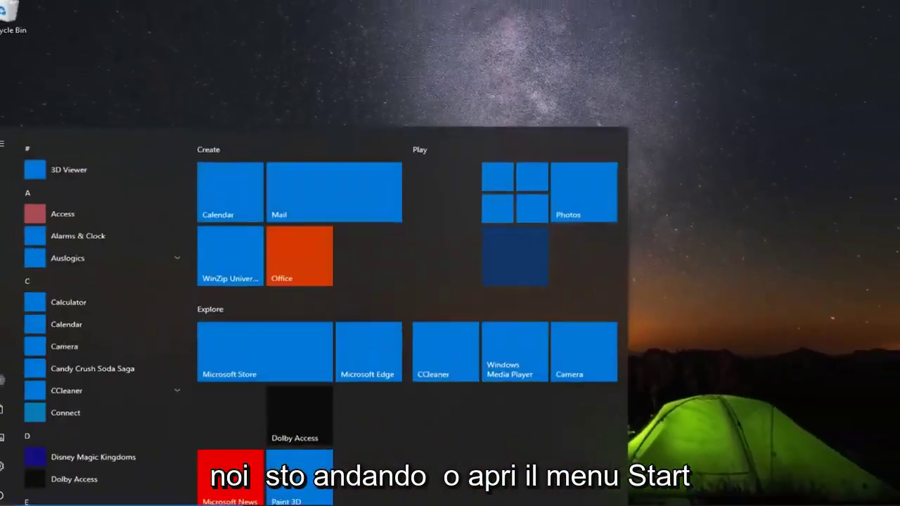
Step: Search for File Explorer, open it and show This PC
{"action": "type", "text": "file e"}
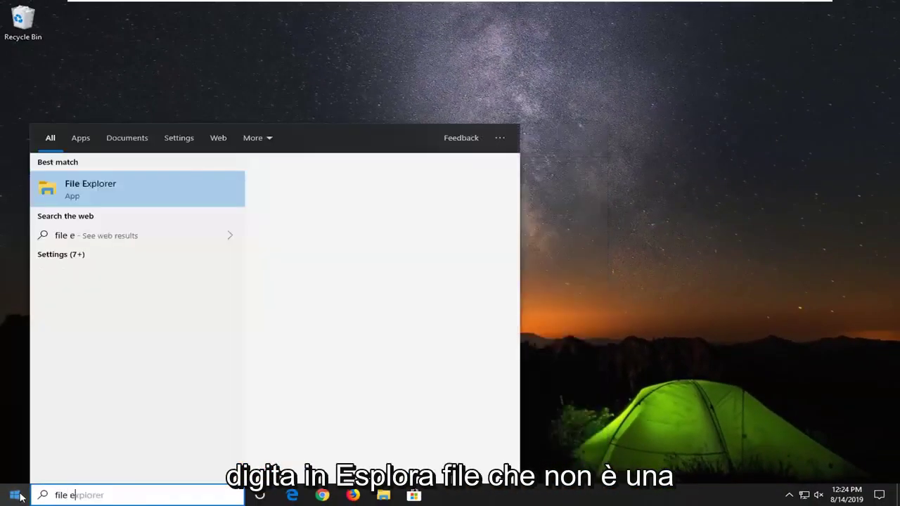
{"action": "type", "text": "xplorer"}
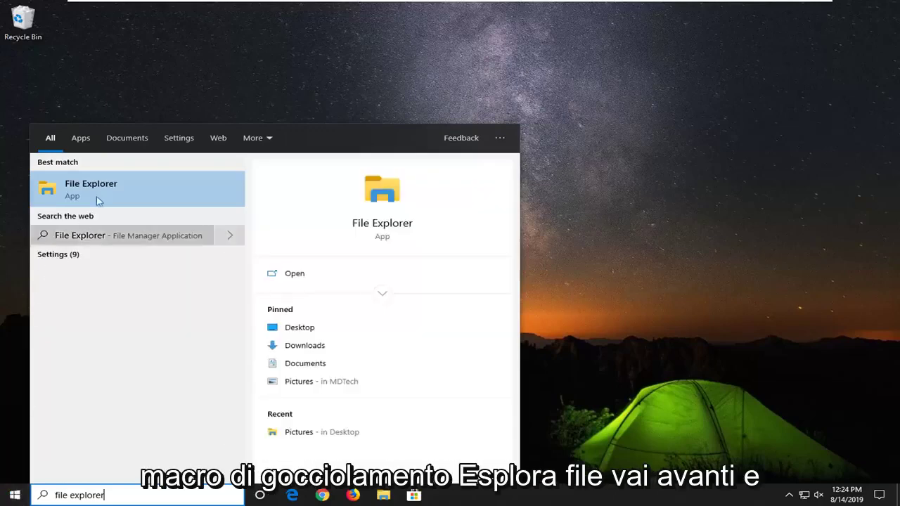
{"action": "left_click", "coordinate": [101, 191]}
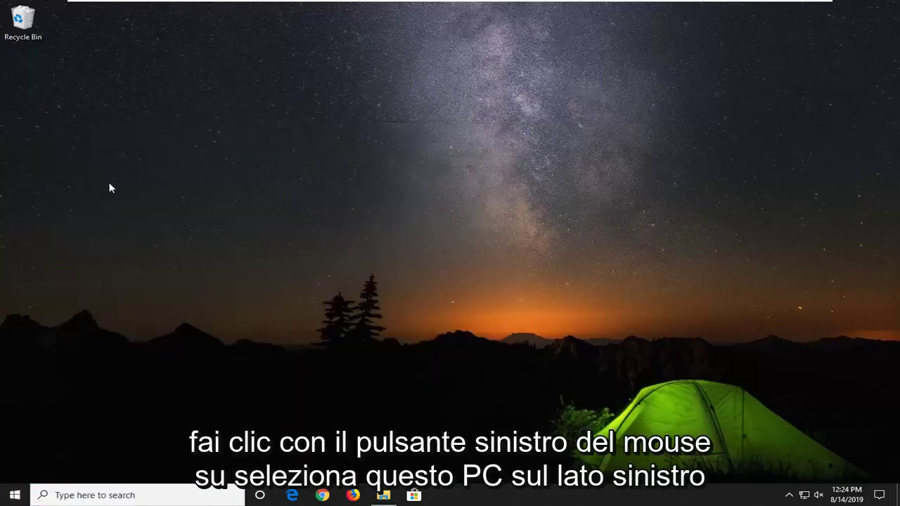
{"action": "key", "text": "super+e"}
{"action": "left_click", "coordinate": [181, 254]}
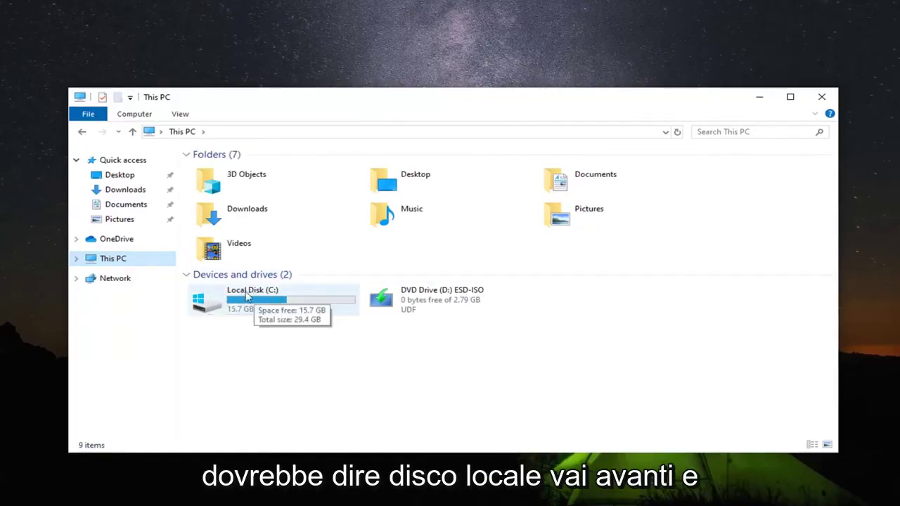
Step: Go to the SoftwareDistribution folder inside the Windows folder on Local Disk (C:)
{"action": "double_click", "coordinate": [234, 302]}
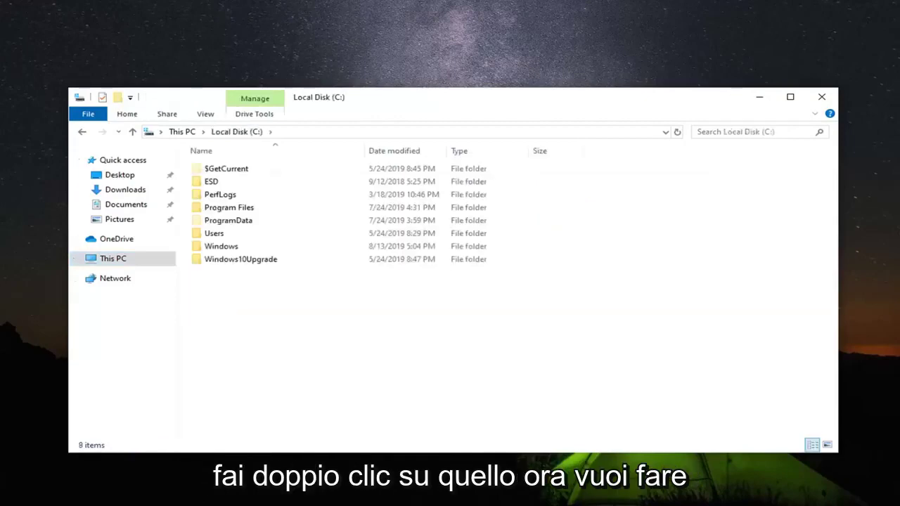
{"action": "double_click", "coordinate": [248, 248]}
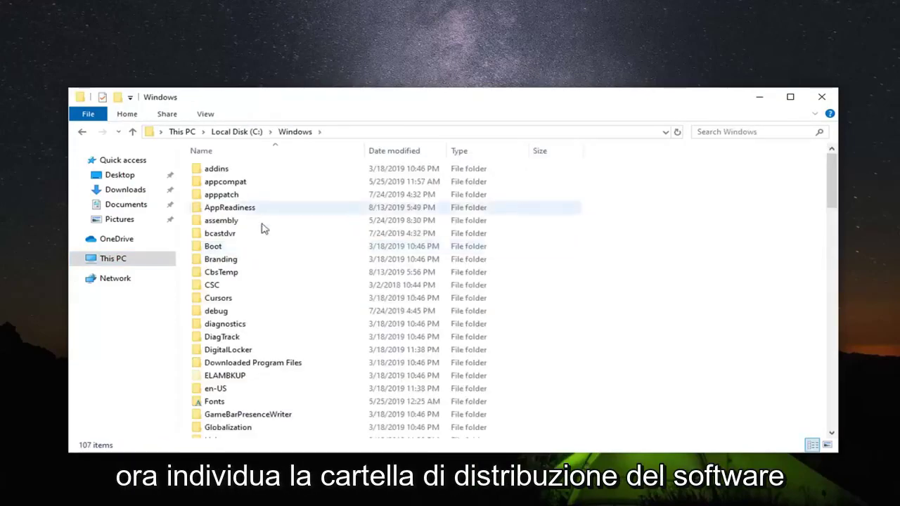
{"action": "left_click", "coordinate": [230, 325]}
{"action": "scroll", "coordinate": [230, 325], "scroll_direction": "down", "scroll_amount": 15}
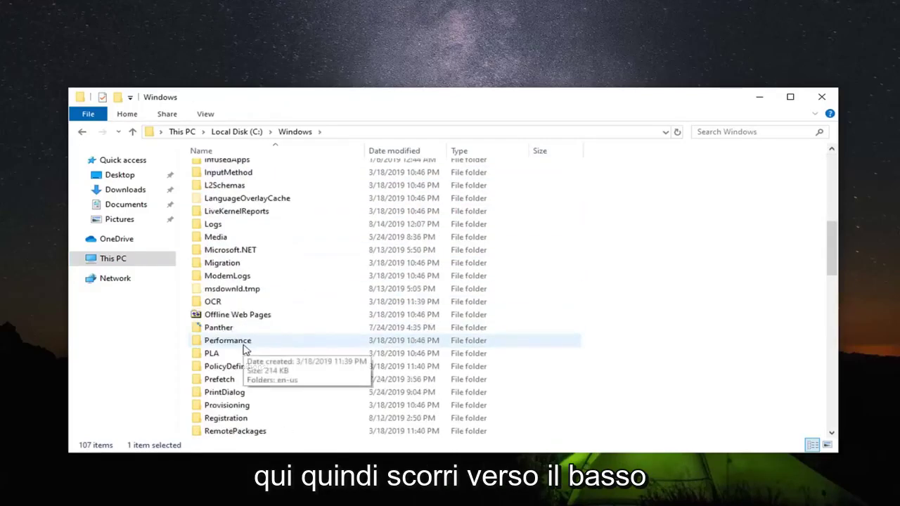
{"action": "left_click", "coordinate": [230, 369]}
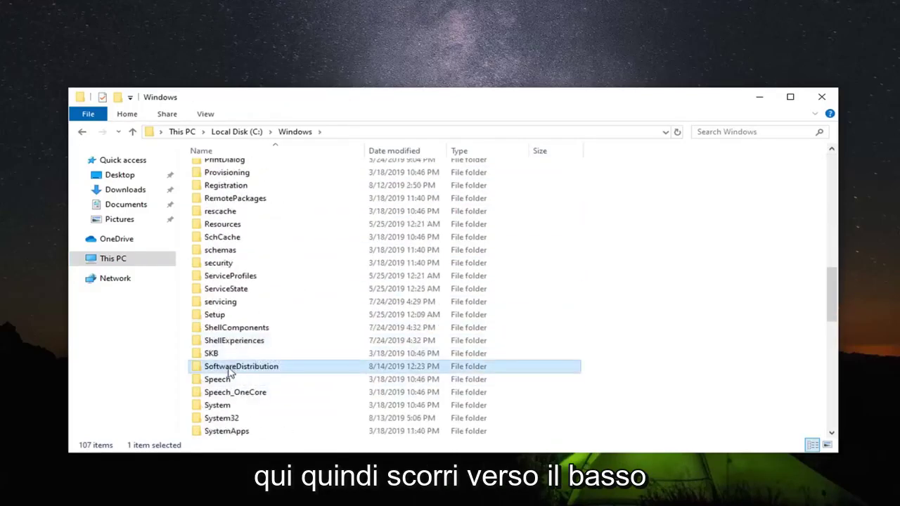
{"action": "double_click", "coordinate": [229, 370]}
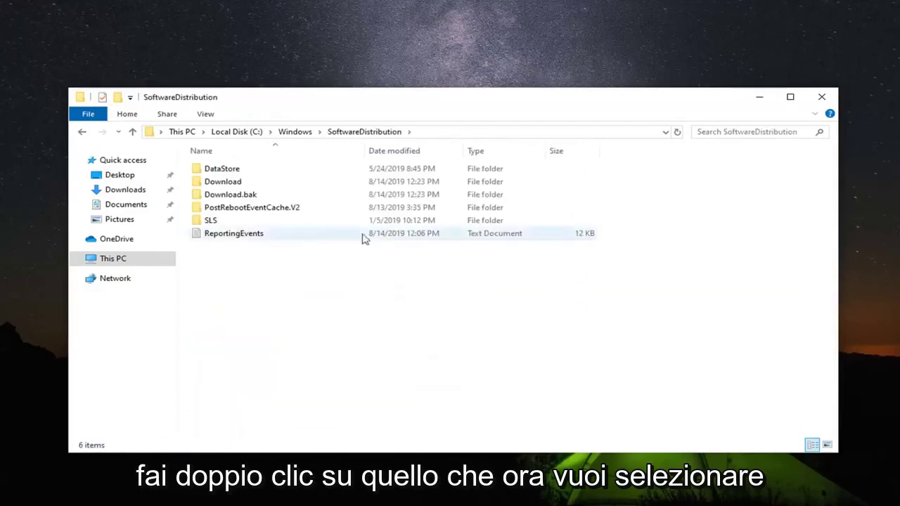
Step: Delete everything inside the SoftwareDistribution folder and close the File Explorer window
{"action": "left_click_drag", "start_coordinate": [605, 318], "coordinate": [270, 144]}
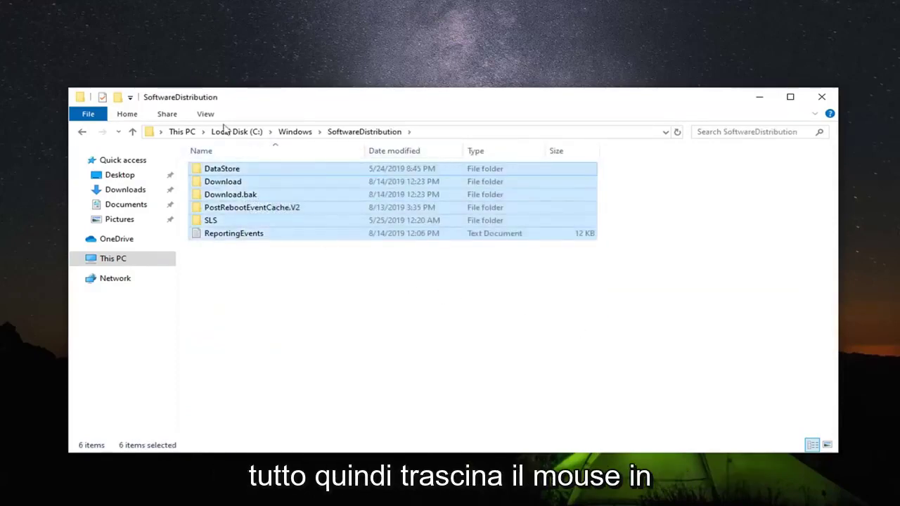
{"action": "right_click", "coordinate": [305, 186]}
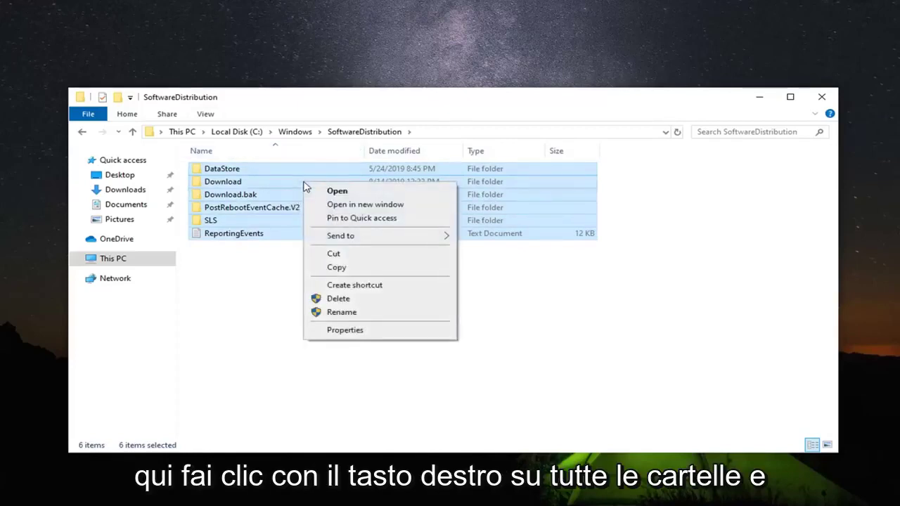
{"action": "left_click", "coordinate": [349, 300]}
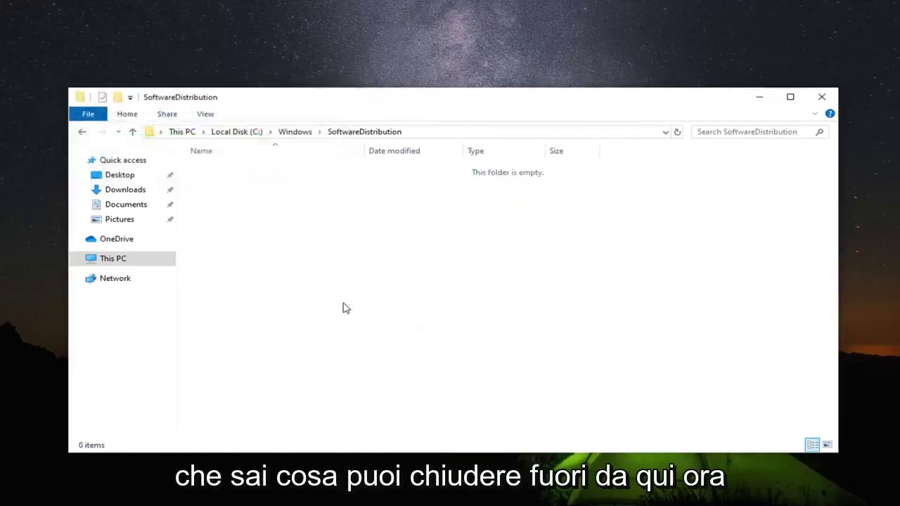
{"action": "left_click", "coordinate": [822, 96]}
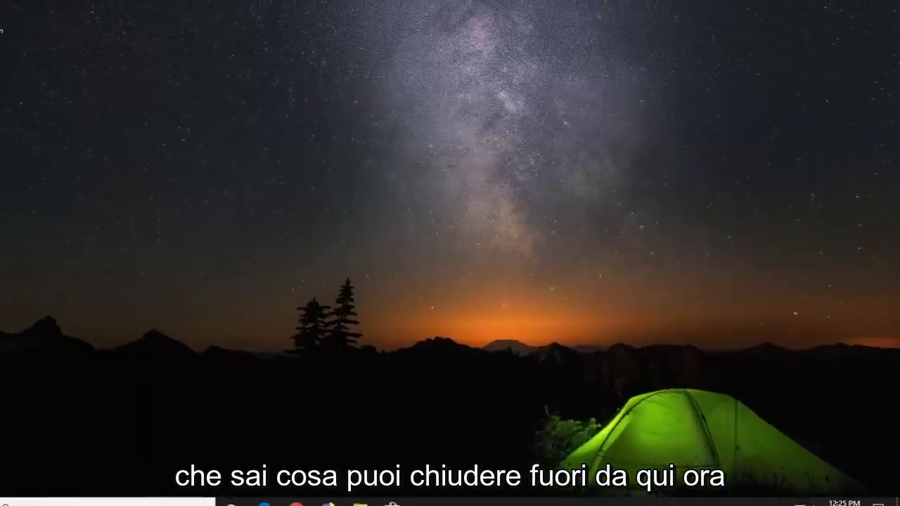
Step: Open Command Prompt with administrator rights again through a search for cmd, approving the User Account Control request
{"action": "key", "text": "super"}
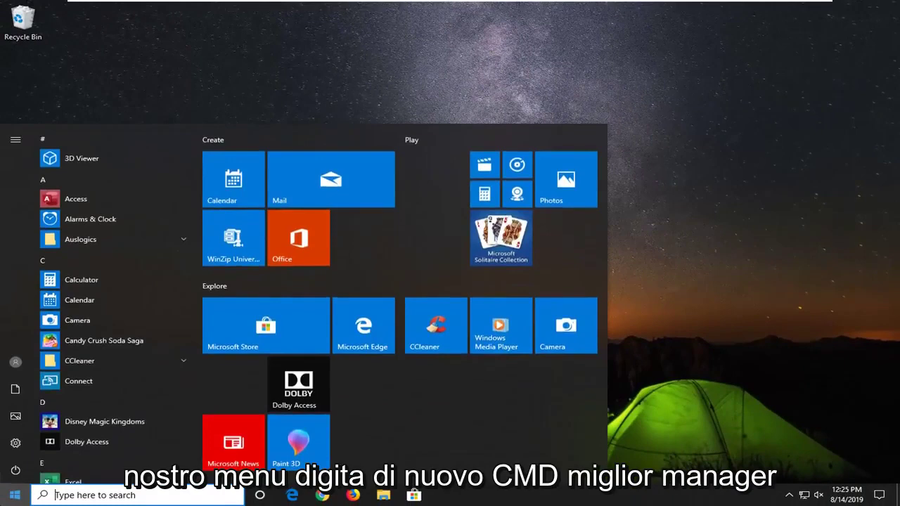
{"action": "type", "text": "cmd"}
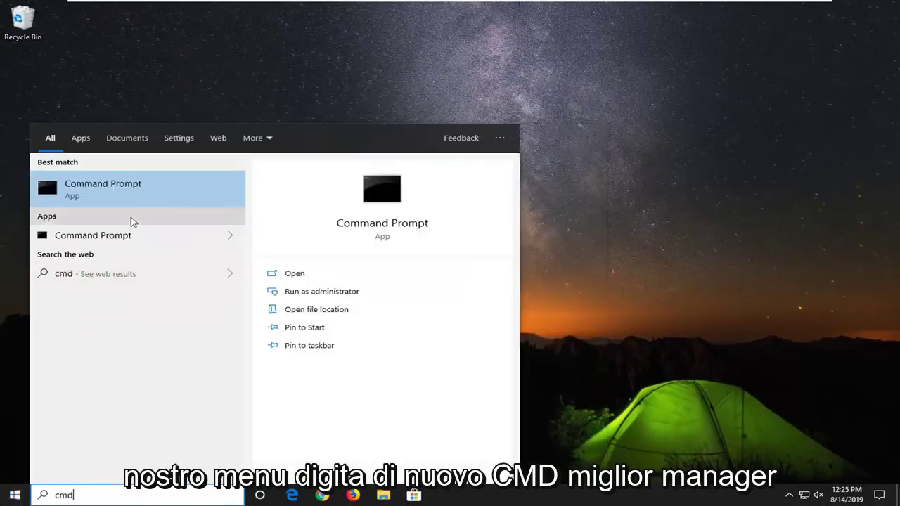
{"action": "right_click", "coordinate": [130, 197]}
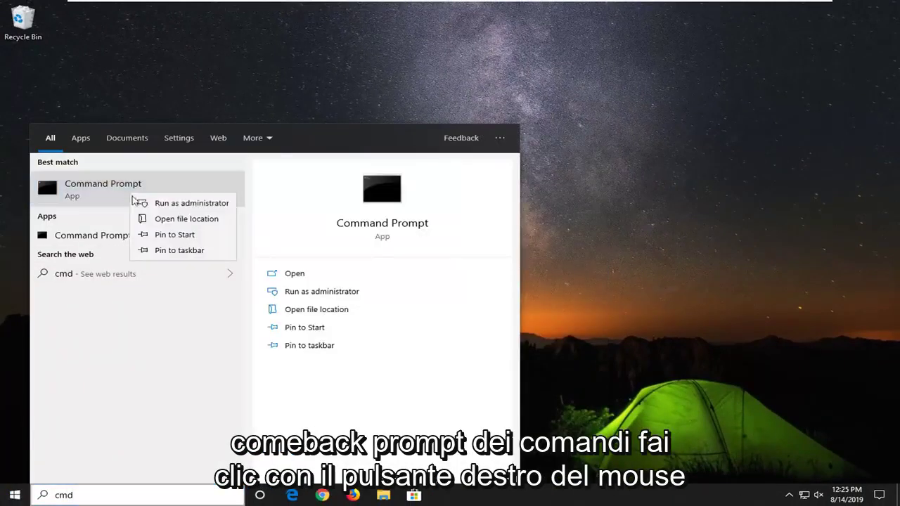
{"action": "left_click", "coordinate": [179, 202]}
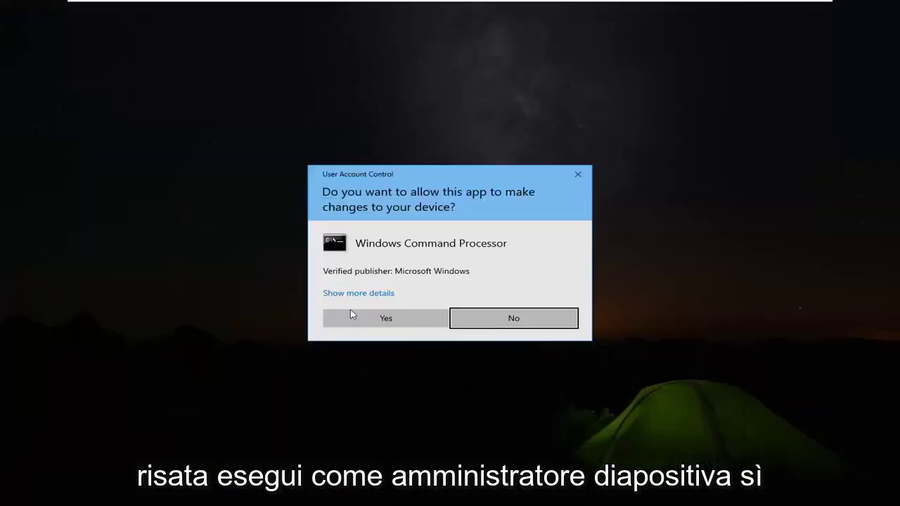
{"action": "left_click", "coordinate": [355, 315]}
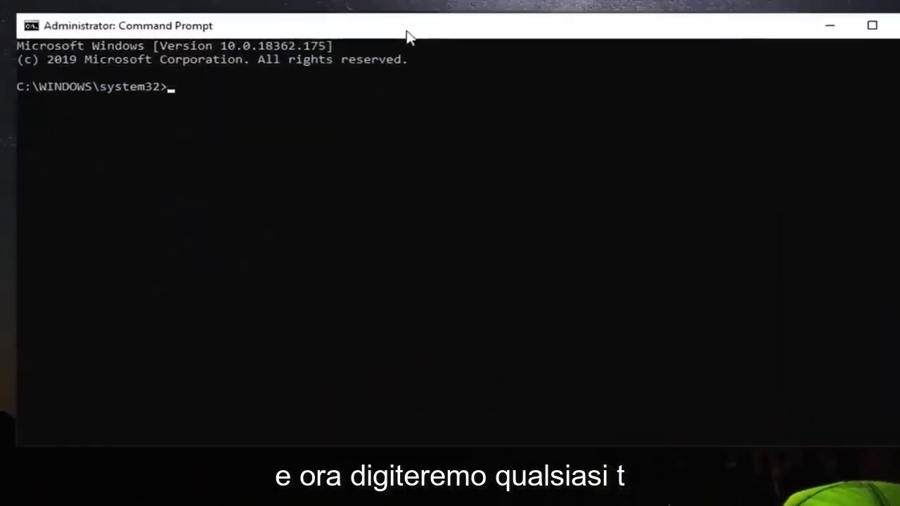
Step: Start the Windows Update service by running the command net start wuauserv
{"action": "type", "text": "net"}
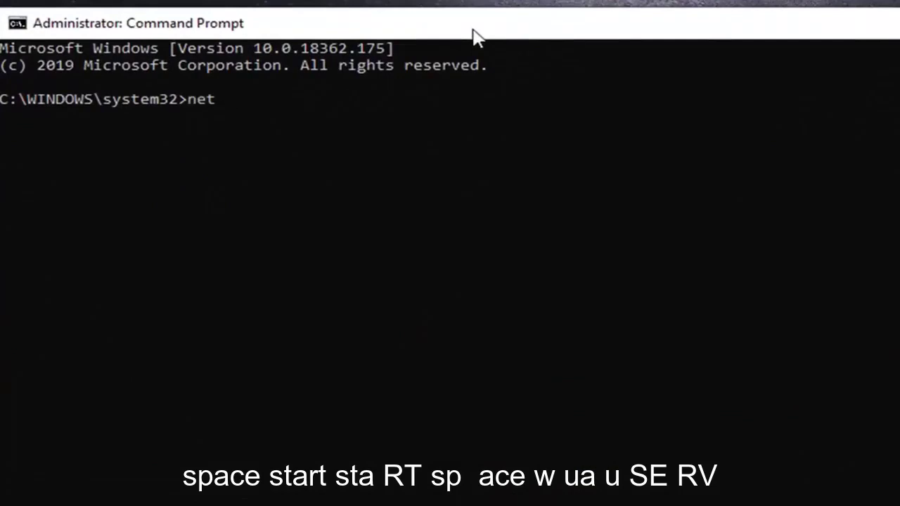
{"action": "type", "text": " start wua"}
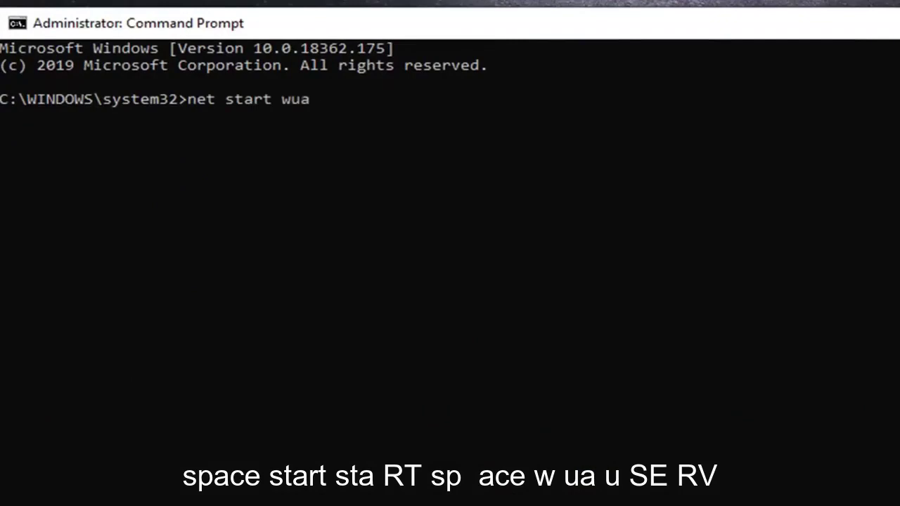
{"action": "type", "text": "userv"}
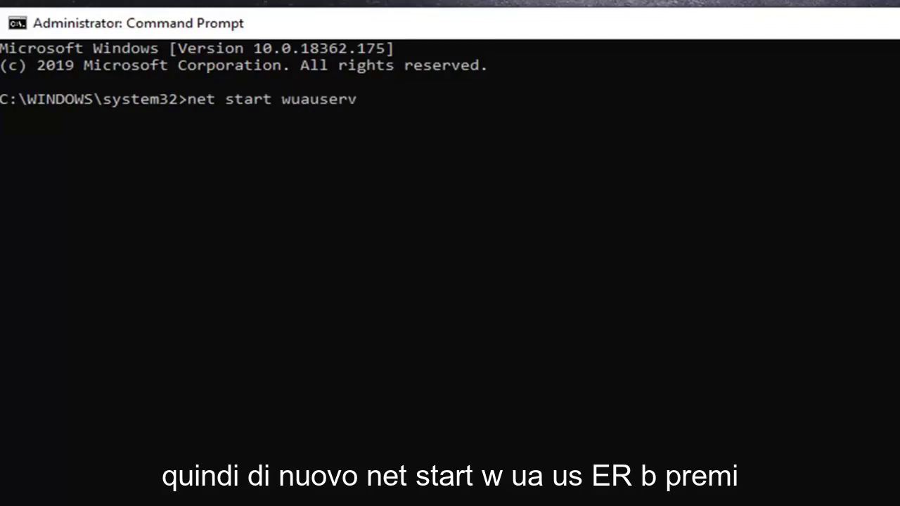
{"action": "key", "text": "Return"}
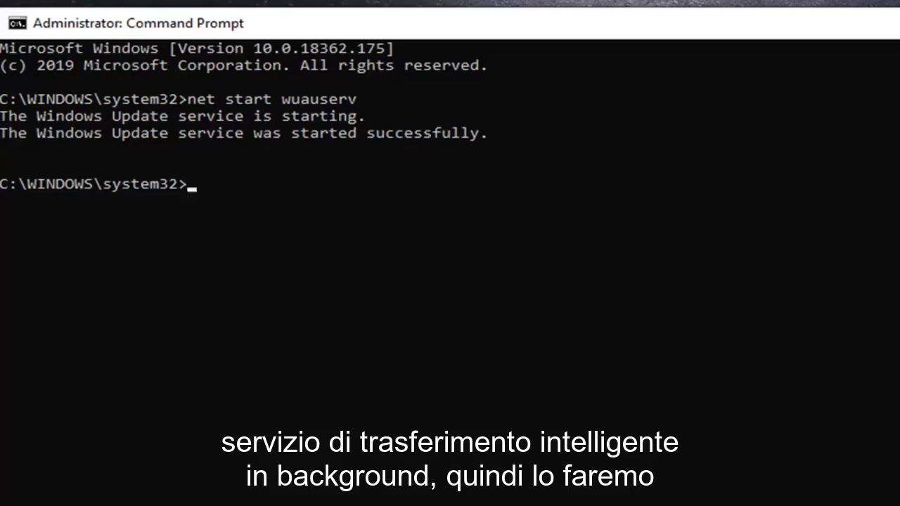
Step: Start the Background Intelligent Transfer Service by running the command net start bits
{"action": "left_click", "coordinate": [355, 202]}
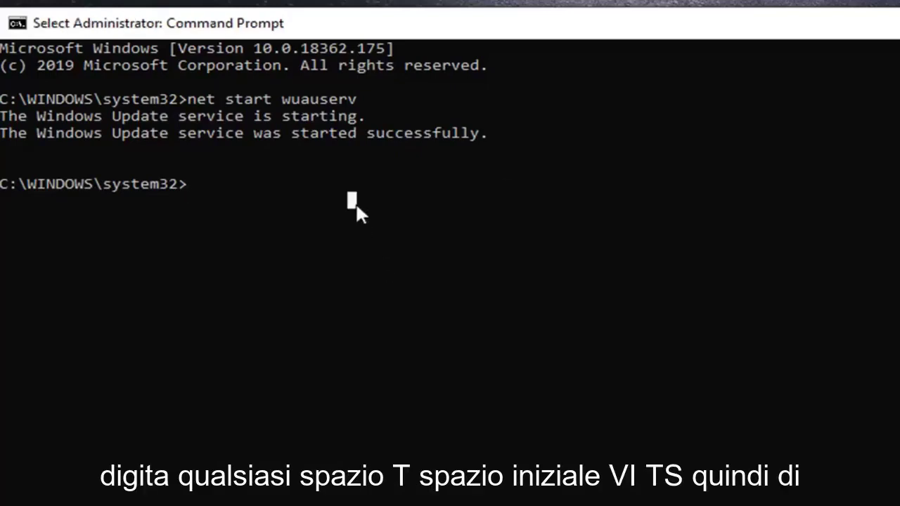
{"action": "type", "text": "net star"}
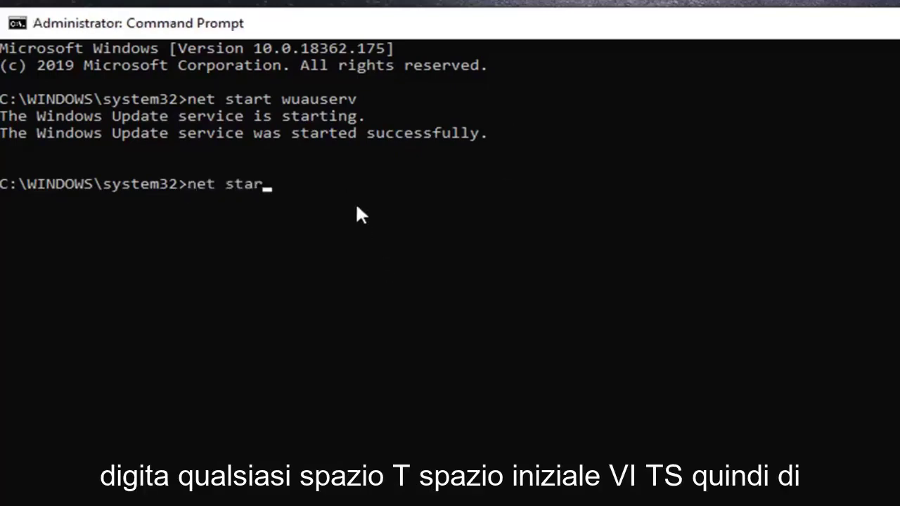
{"action": "type", "text": "t bits"}
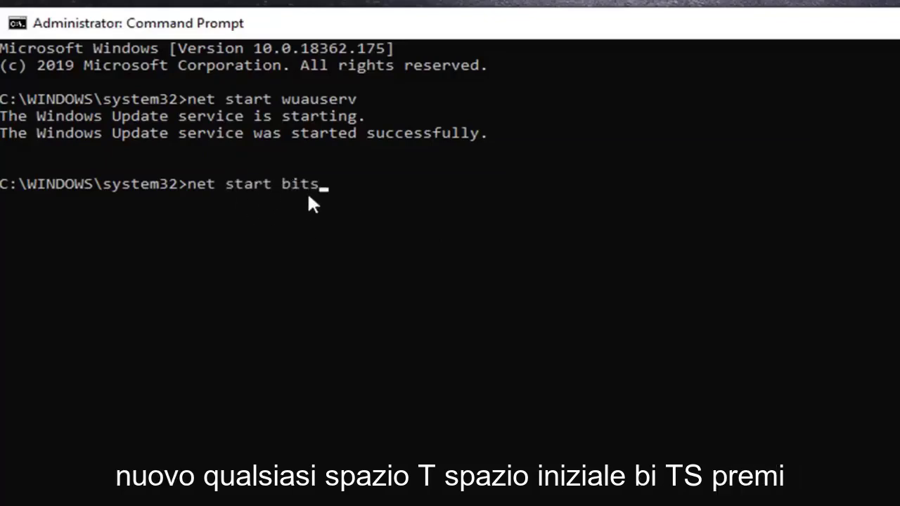
{"action": "key", "text": "Return"}
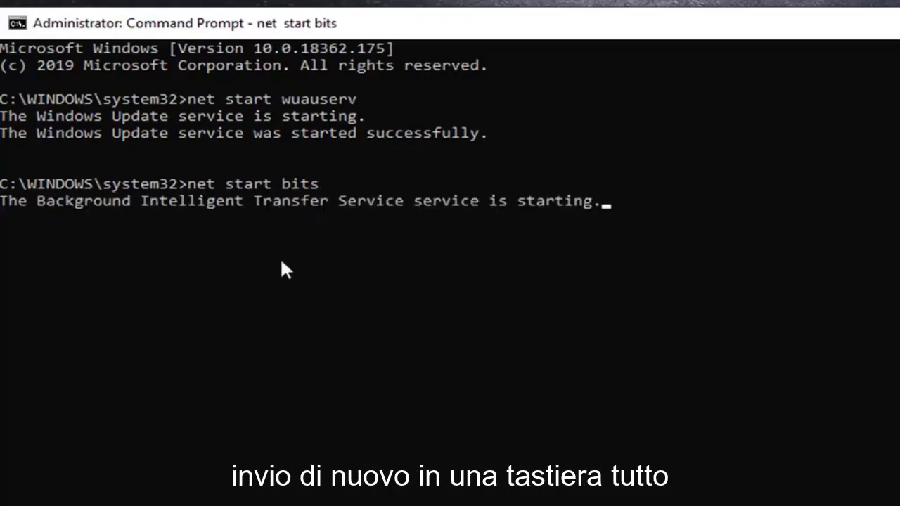